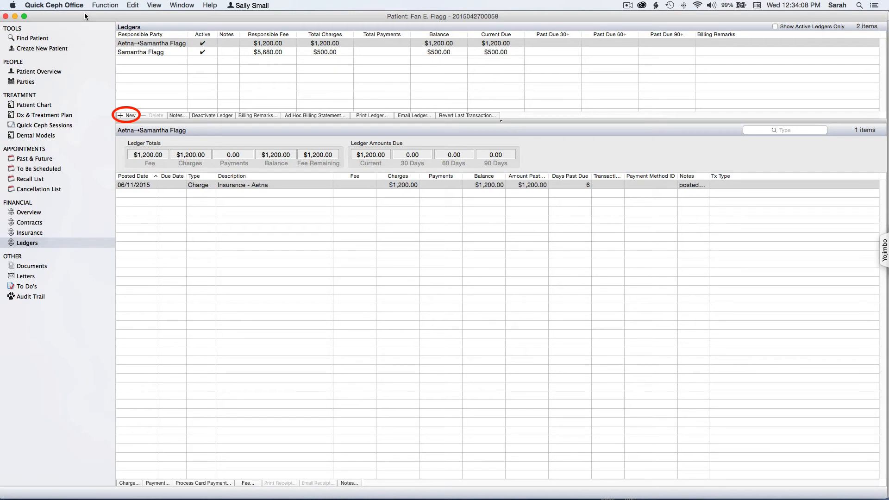
# Step: Create a new guarantor ledger for the patient's biological father
pyautogui.click(129, 116)
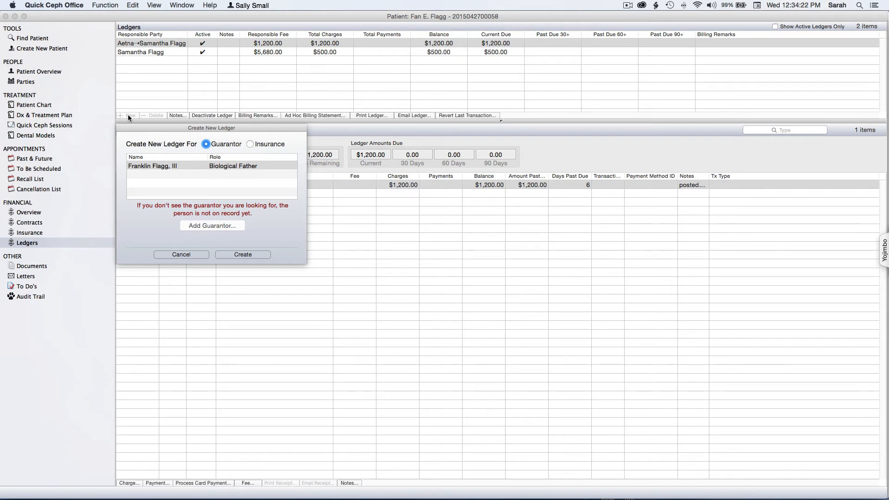
pyautogui.click(176, 166)
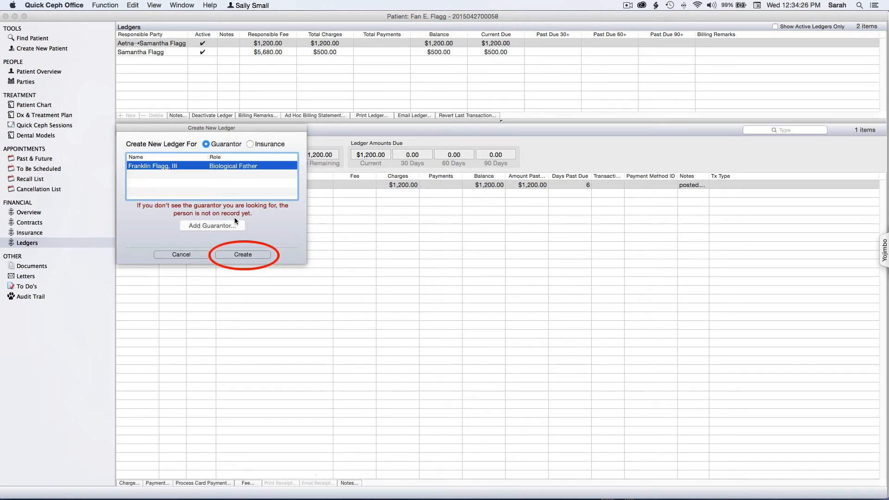
pyautogui.click(244, 254)
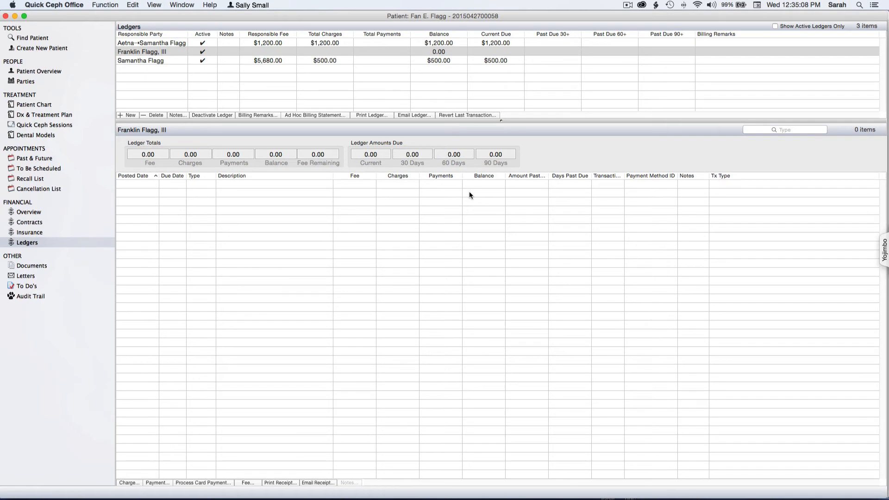
# Step: Deactivate the biological father's ledger and limit the ledger list to active ledgers only
pyautogui.click(161, 52)
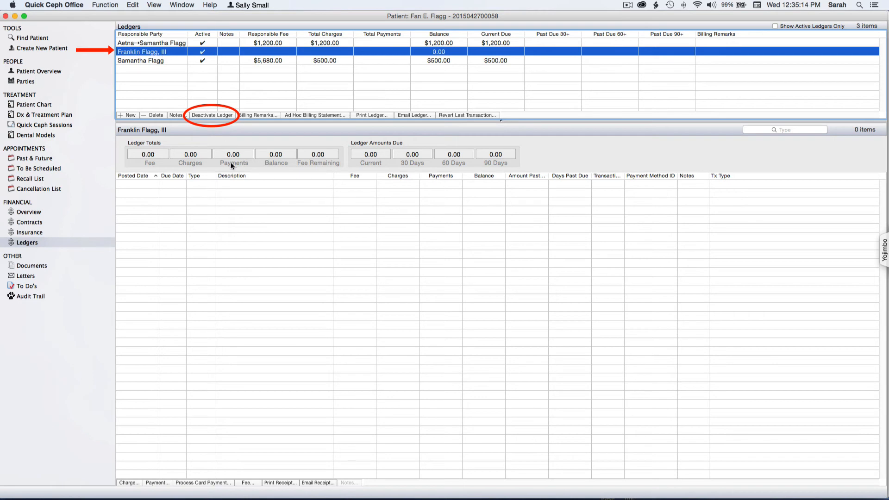
pyautogui.click(216, 115)
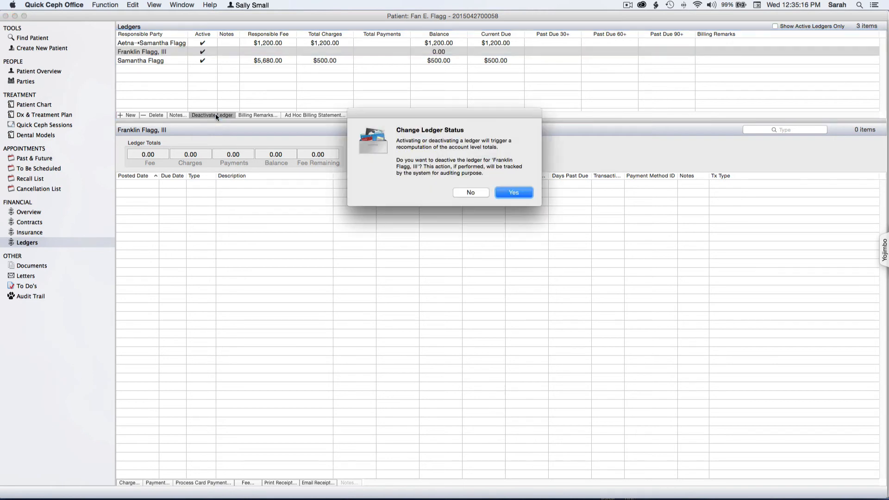
pyautogui.click(519, 193)
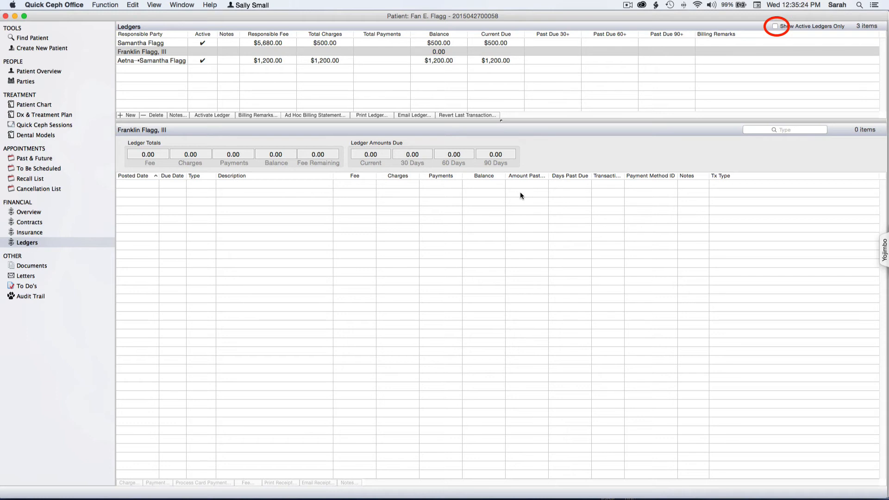
pyautogui.click(775, 27)
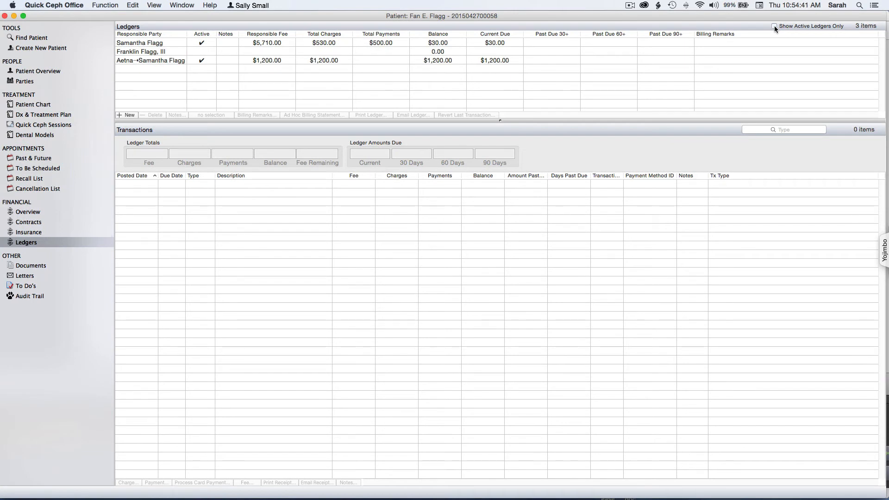
# Step: Reactivate the biological father's inactive ledger and accept the recomputation of account totals
pyautogui.click(257, 52)
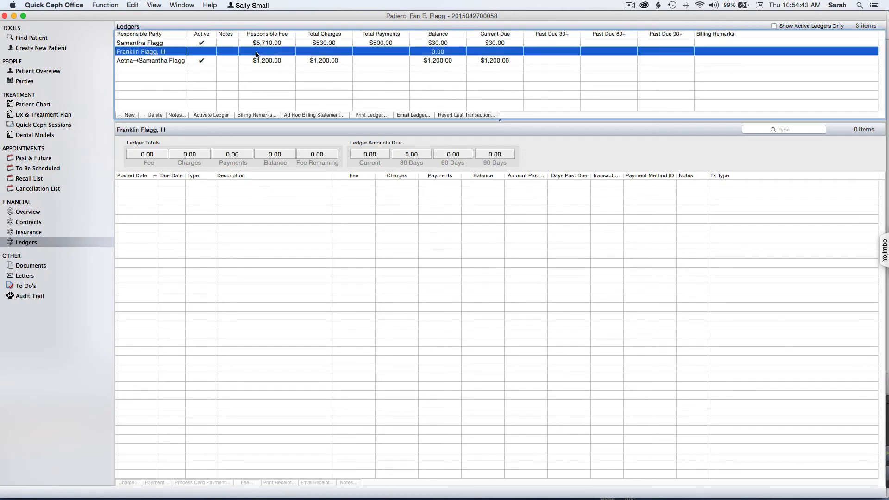
pyautogui.click(202, 116)
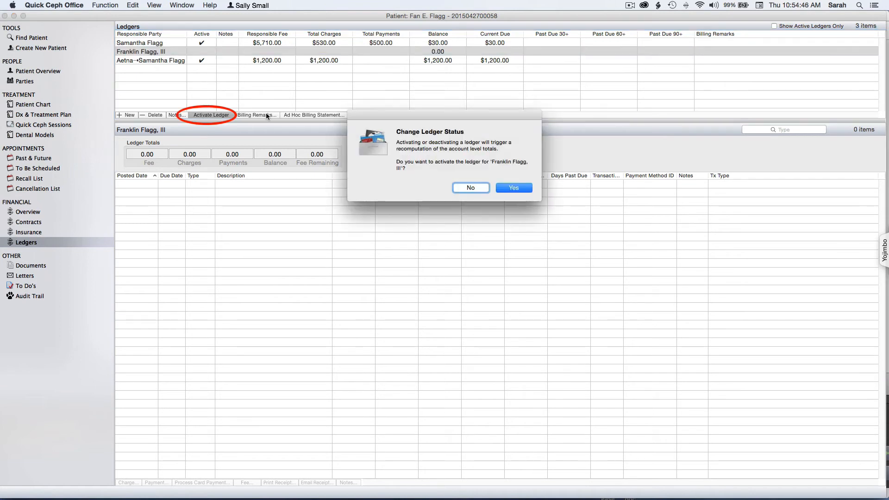
pyautogui.click(512, 188)
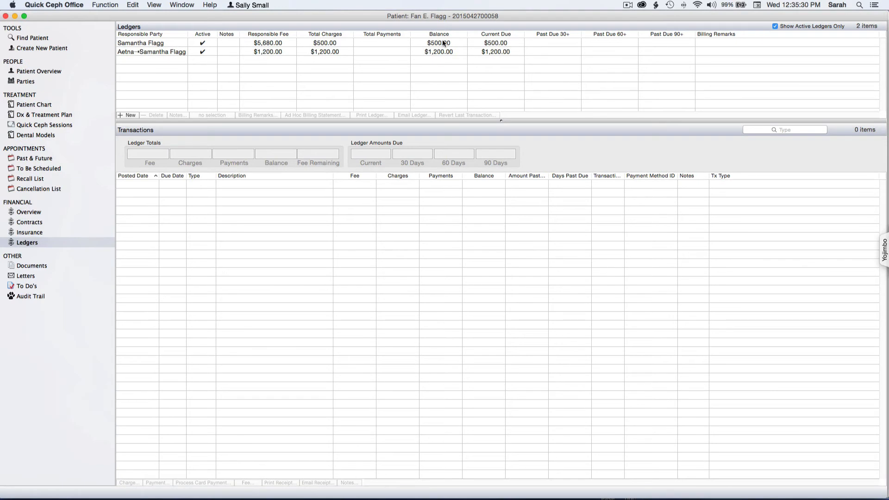
# Step: View the ad hoc billing statement options for the ledger with the $5,680.00 responsible fee, and close them without generating a statement
pyautogui.click(145, 43)
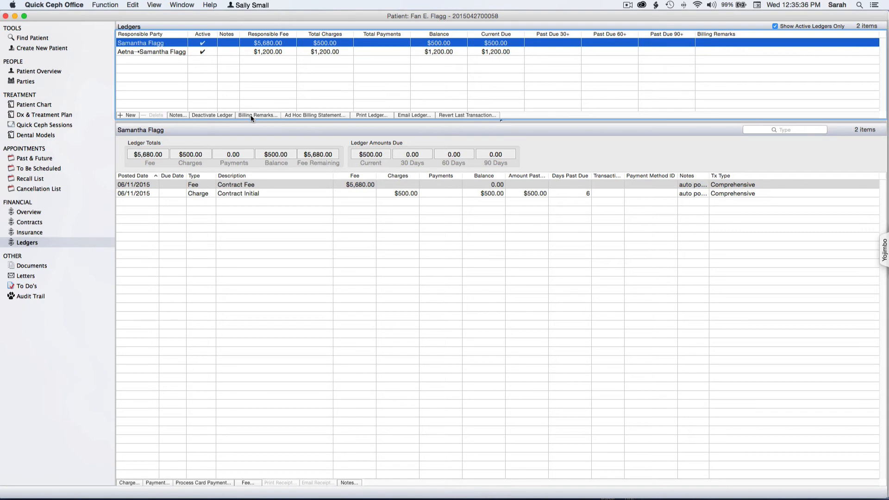
pyautogui.click(310, 115)
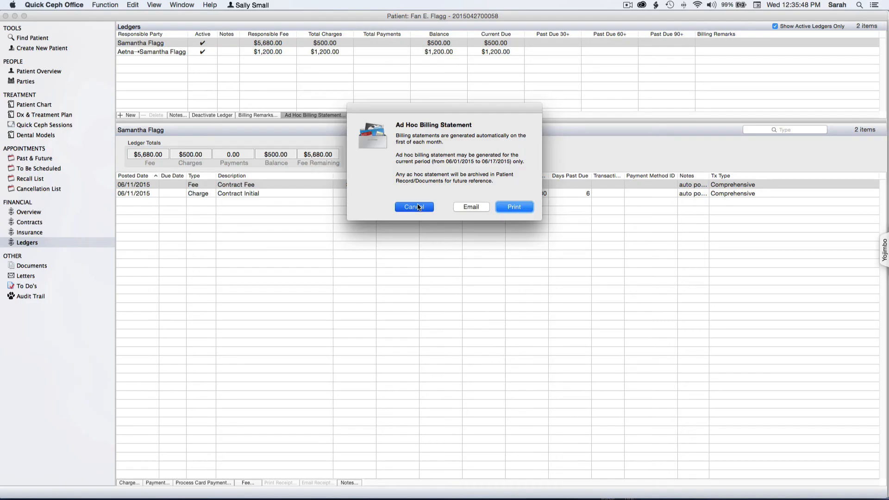
pyautogui.click(418, 205)
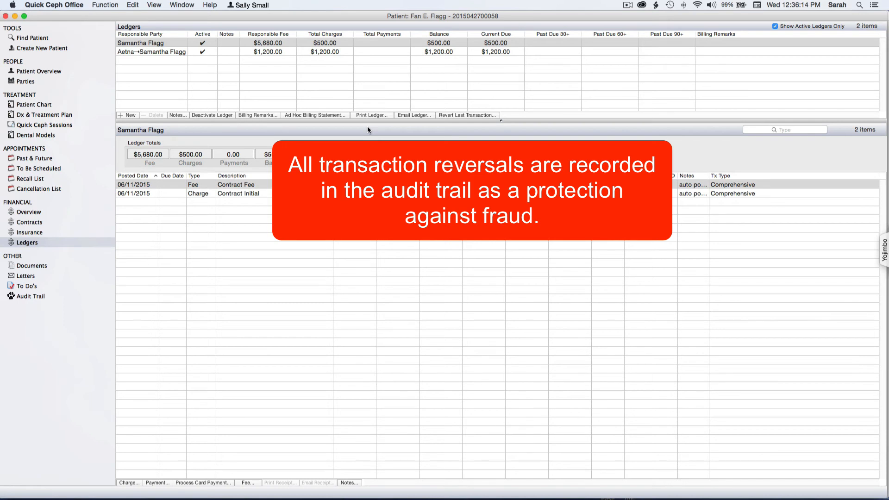
# Step: Start a charge on the ledger with the $5,680.00 responsible fee, using description Materials and the $50.00 item Sports Mouth Guard
pyautogui.click(138, 43)
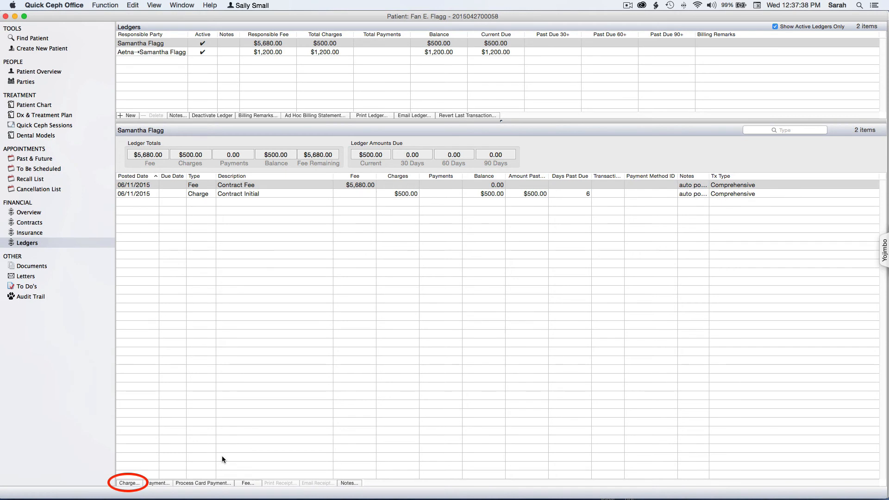
pyautogui.click(129, 482)
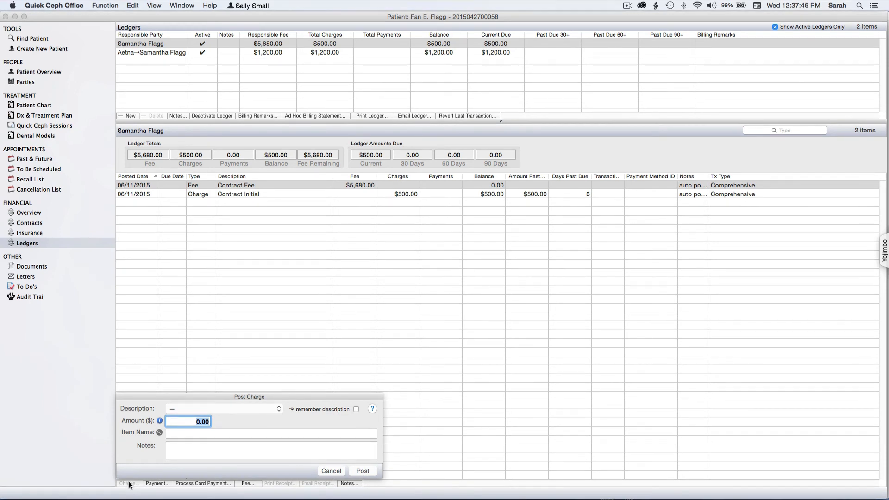
pyautogui.click(279, 408)
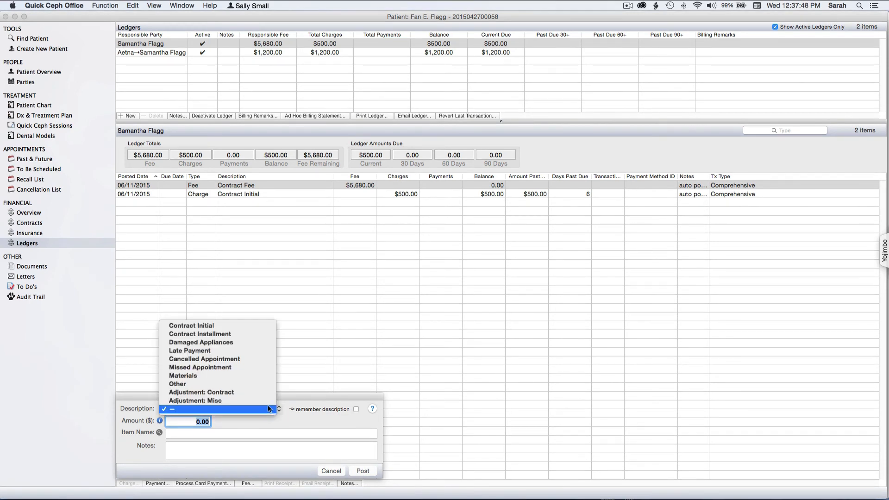
pyautogui.click(251, 376)
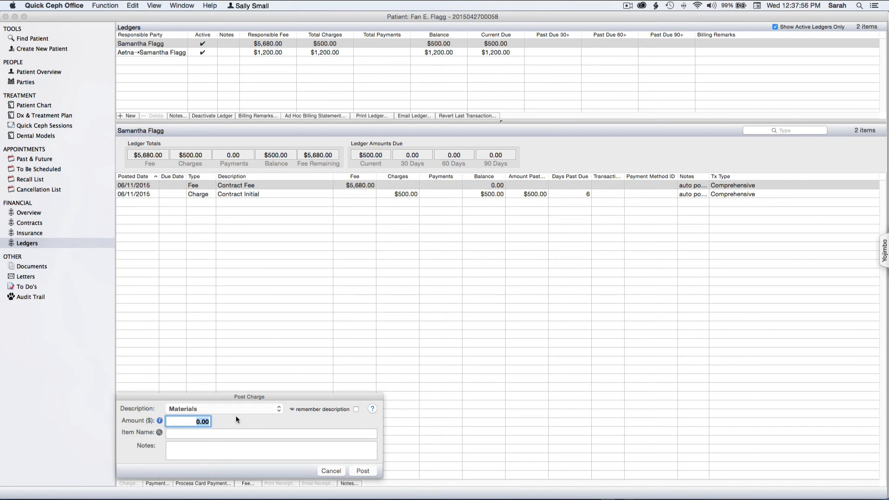
pyautogui.click(159, 432)
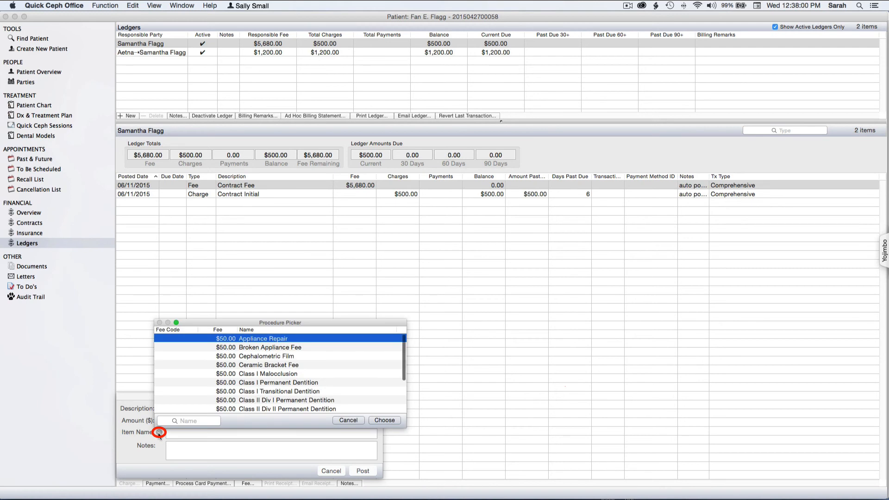
pyautogui.scroll(-5, 240, 405)
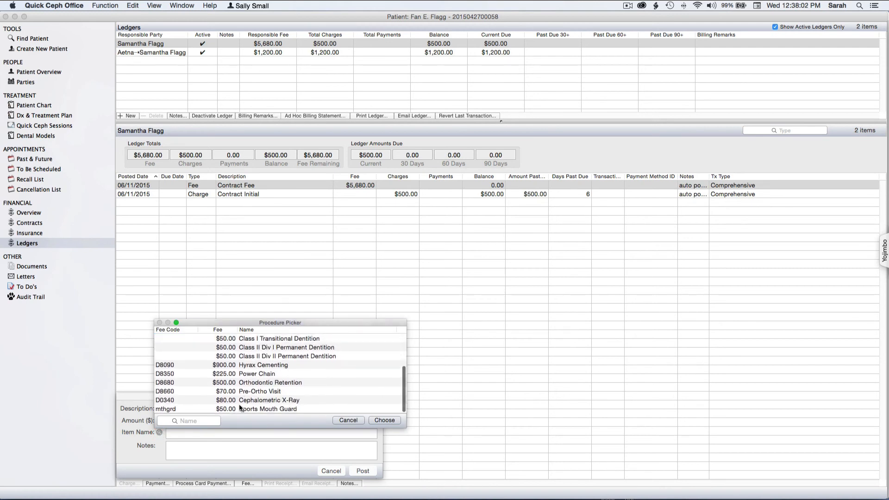
pyautogui.click(239, 409)
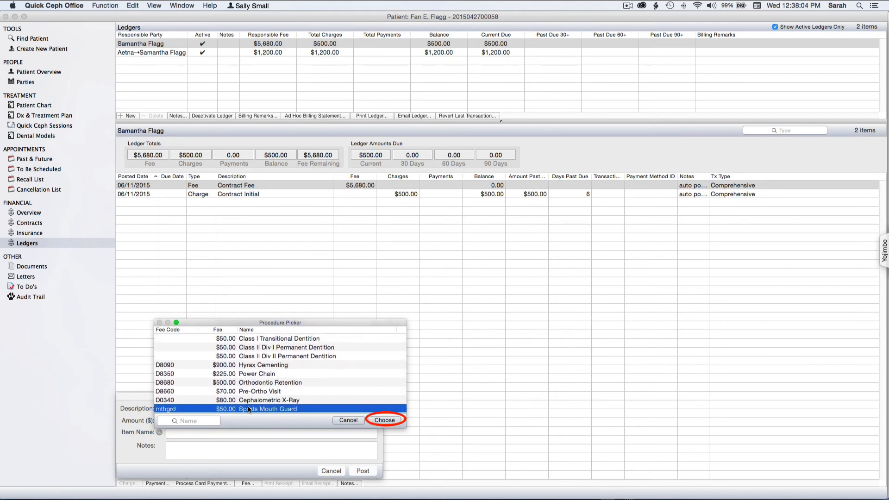
pyautogui.click(379, 420)
# Step: Add the text "note" to the mouth guard charge's notes and post the charge
pyautogui.click(228, 452)
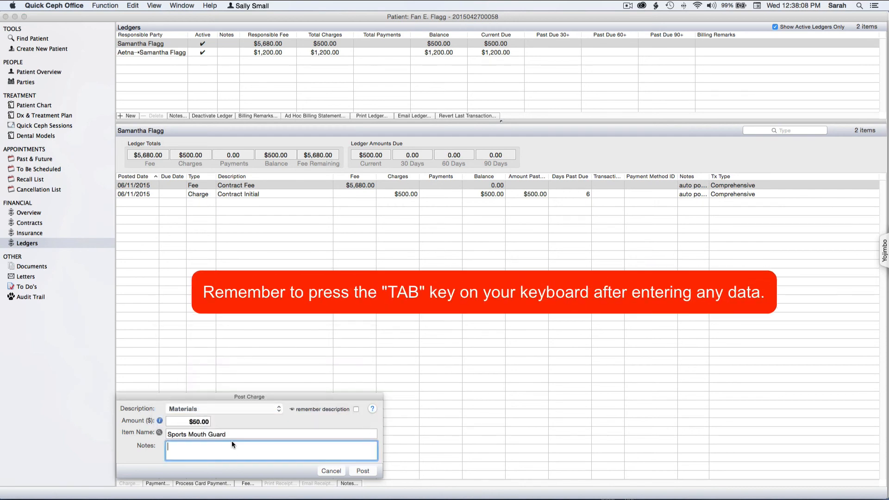
pyautogui.write('note')
pyautogui.click(363, 471)
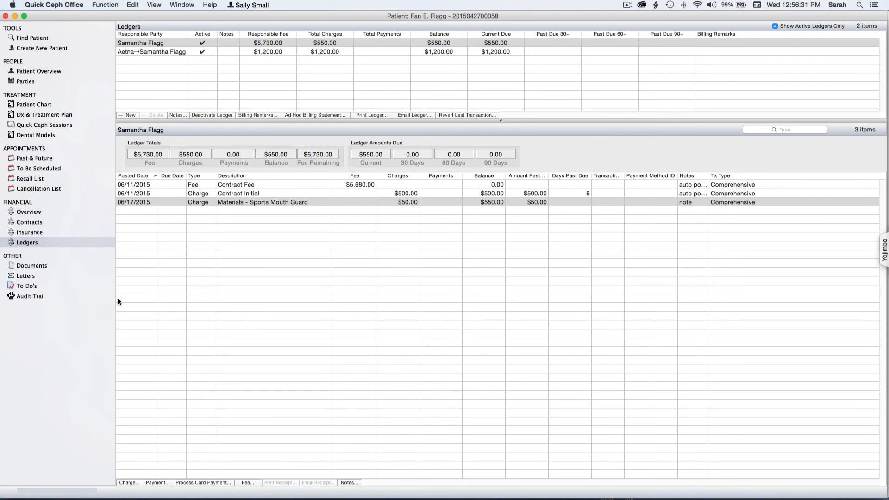
# Step: Start another charge on the same ledger with description Adjustment: Misc and item Sports Mouth Guard
pyautogui.click(129, 483)
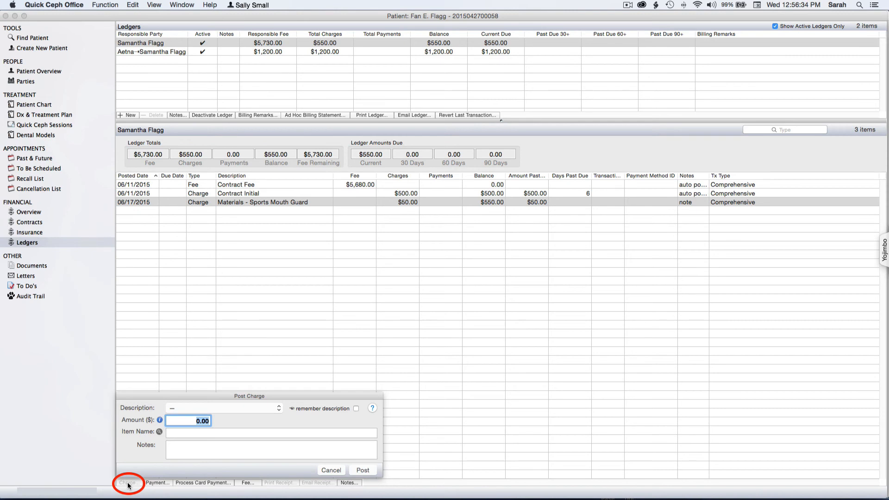
pyautogui.click(278, 409)
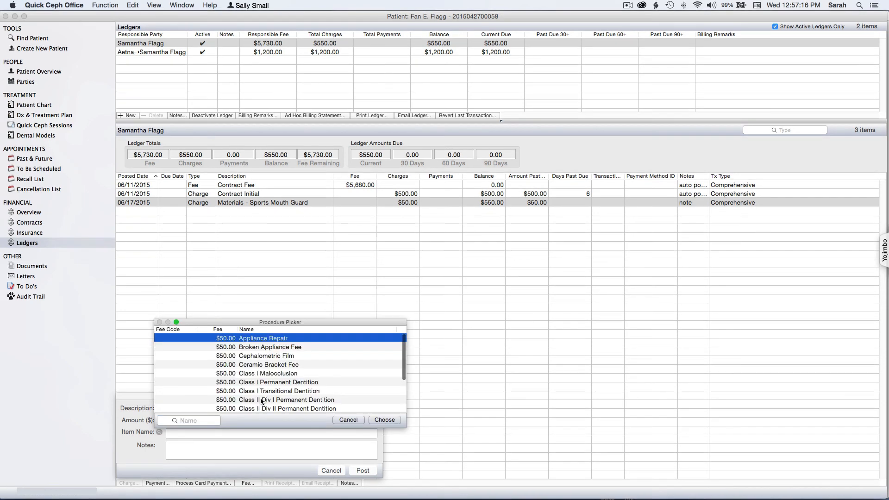
pyautogui.scroll(-10, 262, 394)
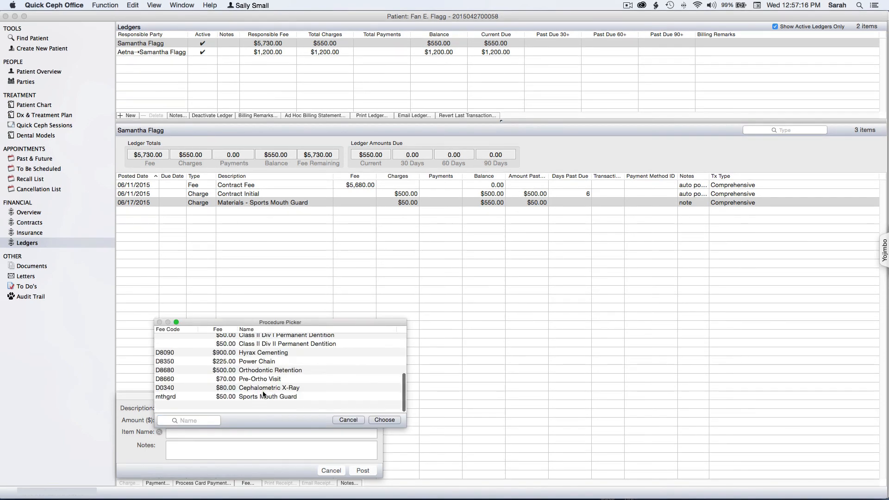
pyautogui.click(262, 408)
pyautogui.click(383, 419)
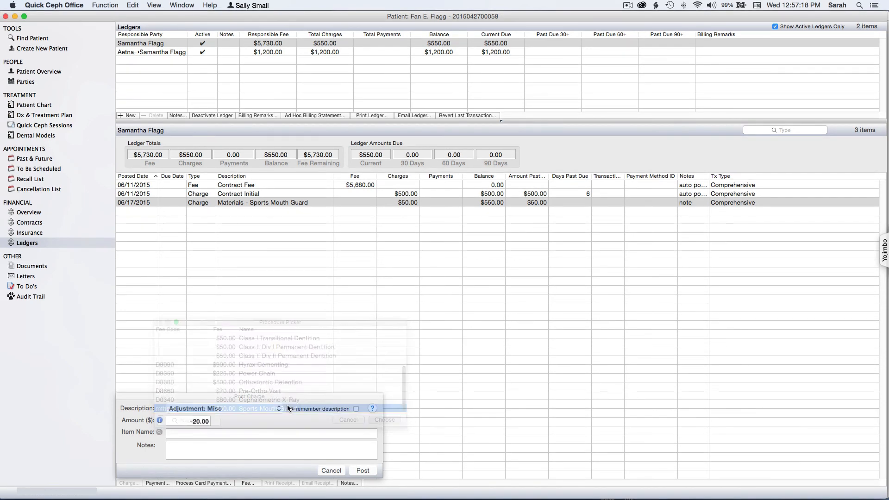
# Step: Set the adjustment amount to -20, add the note "Correct for overcharge", and post the adjustment
pyautogui.click(192, 421)
pyautogui.doubleClick(192, 420)
pyautogui.write('-20')
pyautogui.press('Tab')
pyautogui.write('Correct for overcharge')
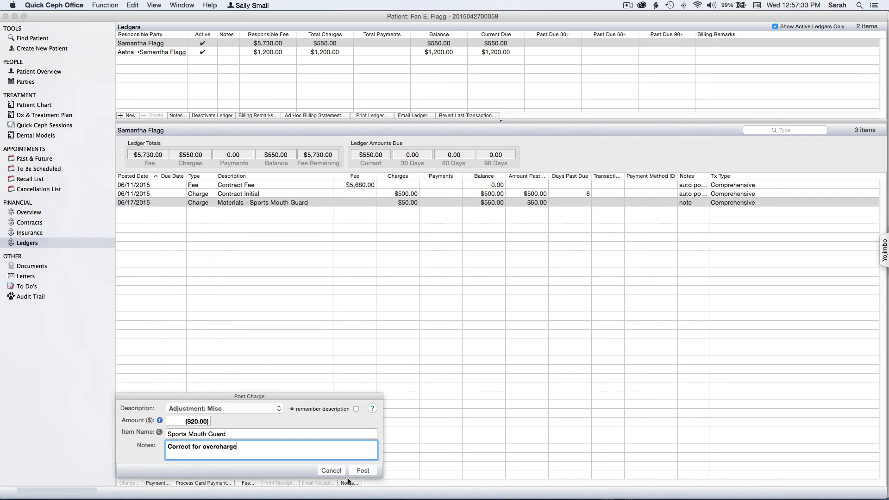
pyautogui.click(366, 470)
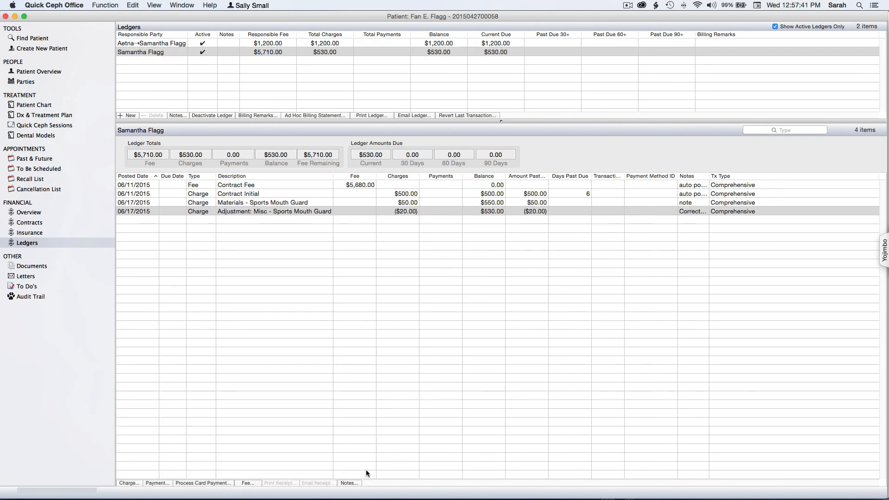
# Step: View the form for posting a contract treatment fee and close it without posting
pyautogui.click(248, 483)
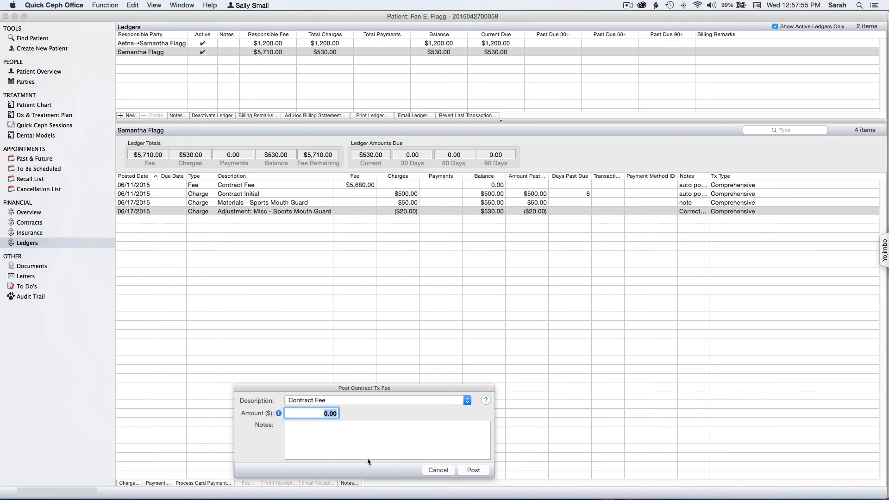
pyautogui.click(439, 471)
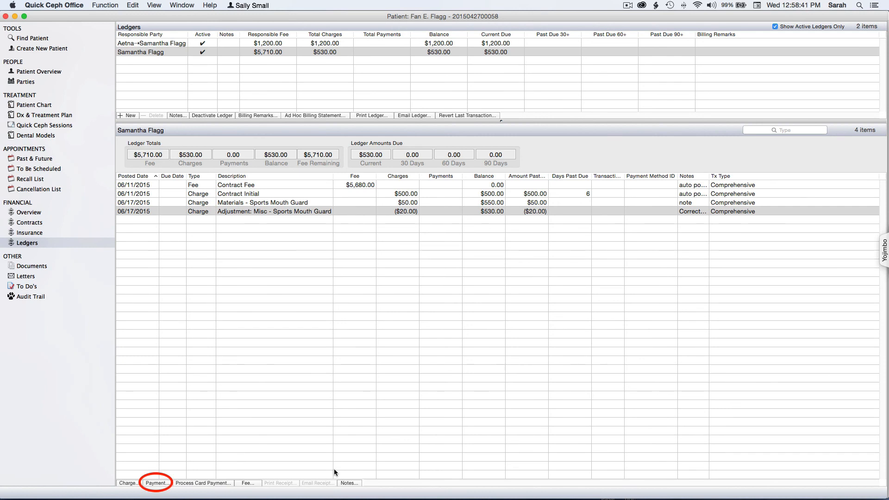
# Step: Post a $500.00 payment by check to the same ledger, entering the check number as the reference
pyautogui.click(155, 483)
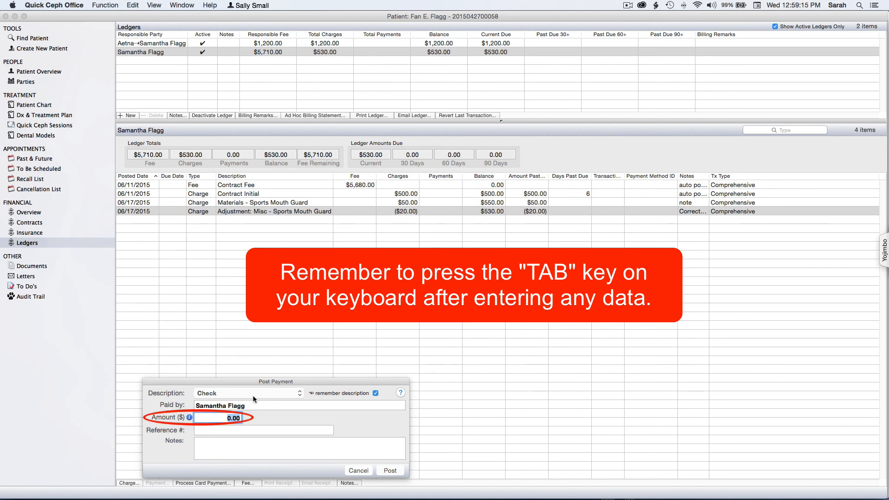
pyautogui.click(212, 418)
pyautogui.write('0')
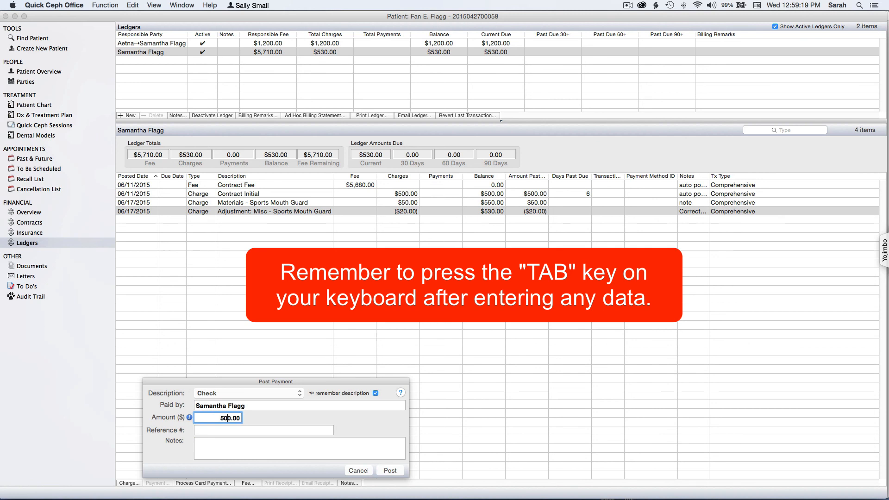
pyautogui.click(220, 430)
pyautogui.write('Check # 44556')
pyautogui.press('Tab')
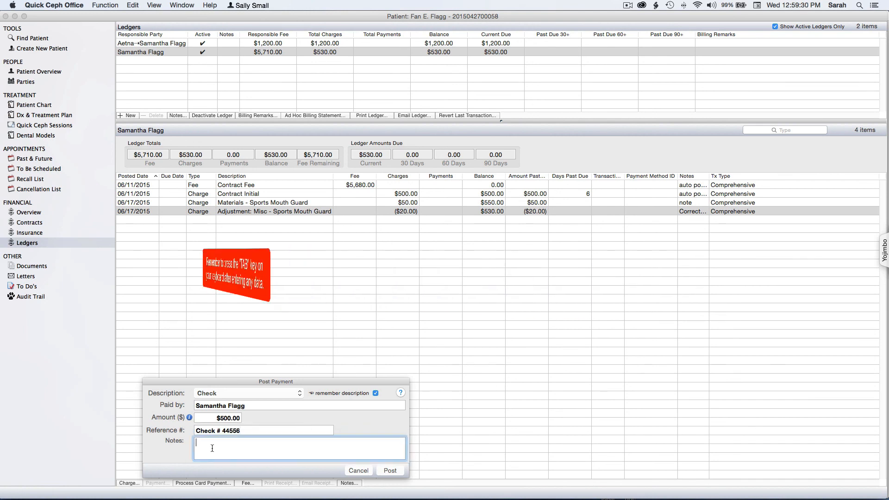
pyautogui.click(390, 470)
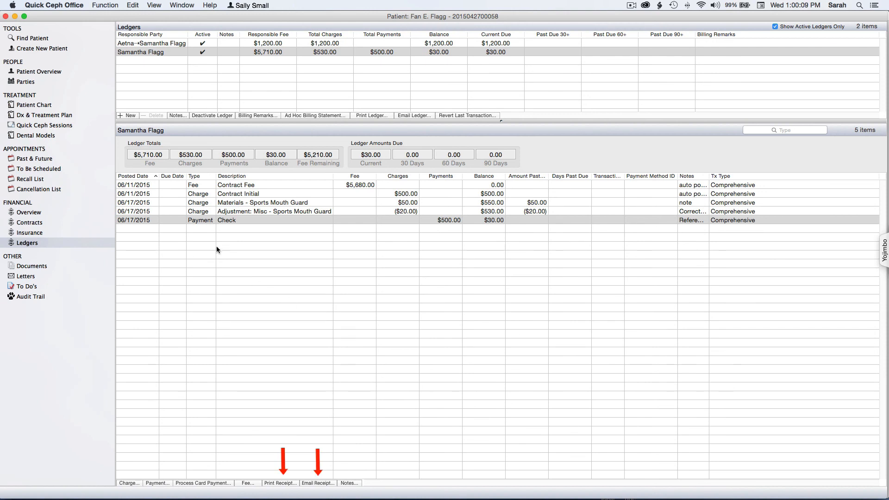
# Step: Open the transaction notes of the $500.00 check payment
pyautogui.click(206, 220)
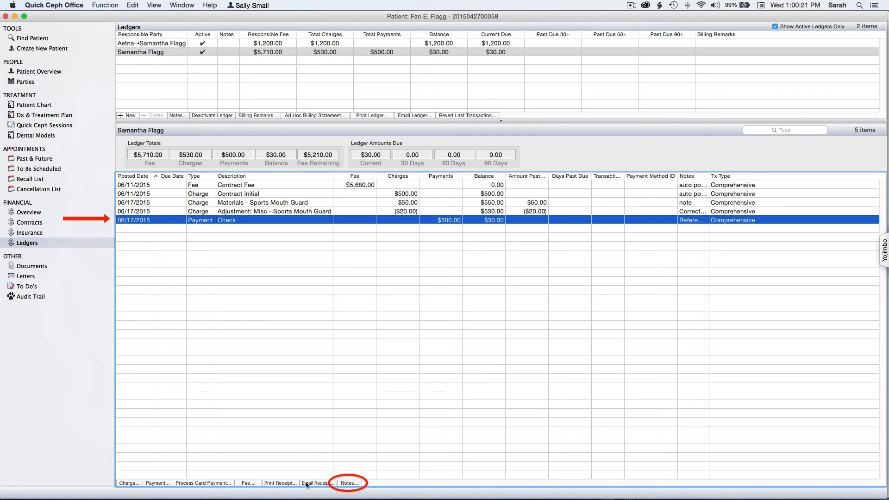
pyautogui.click(346, 483)
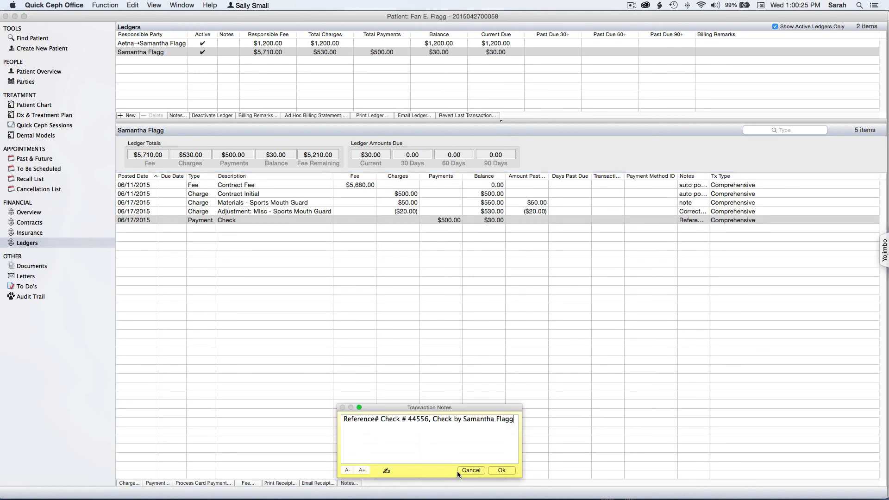